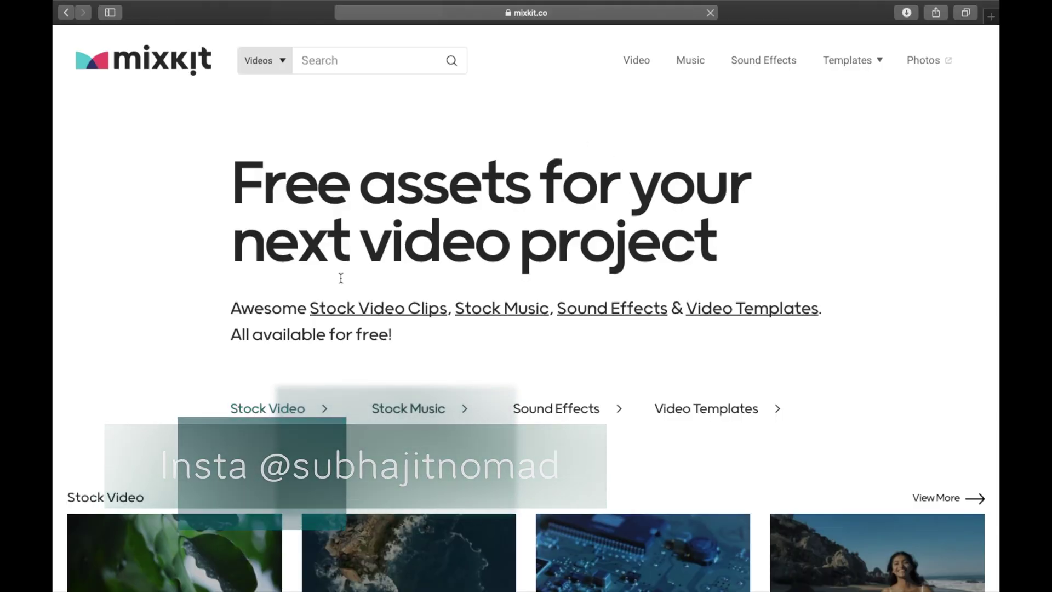
- Look over the Mixkit home page's asset categories and open the free Final Cut Pro video templates
scroll(341, 277, "down", 5)
scroll(340, 278, "down", 15)
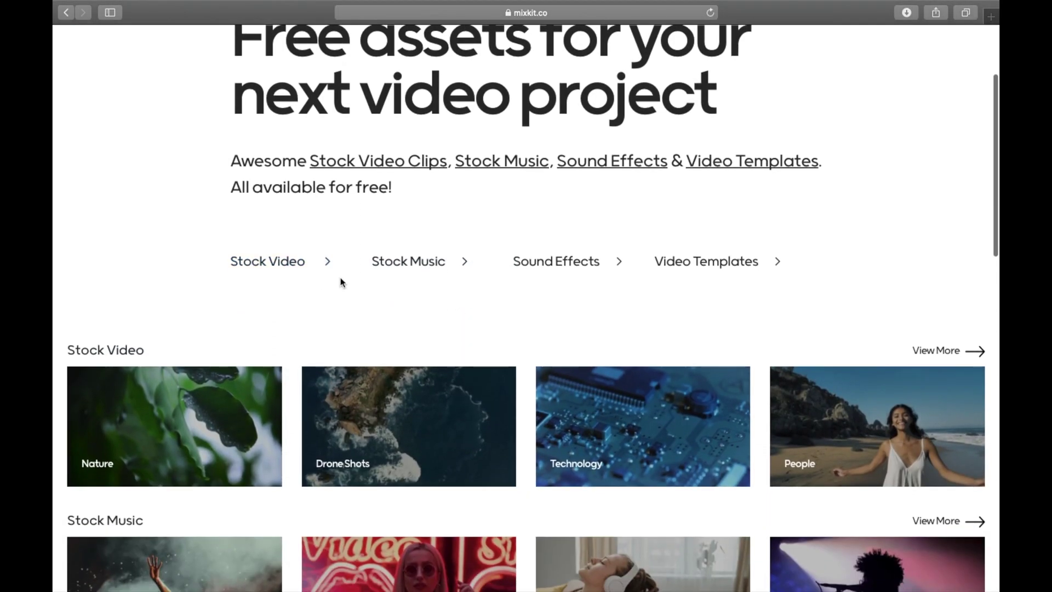
scroll(341, 283, "down", 20)
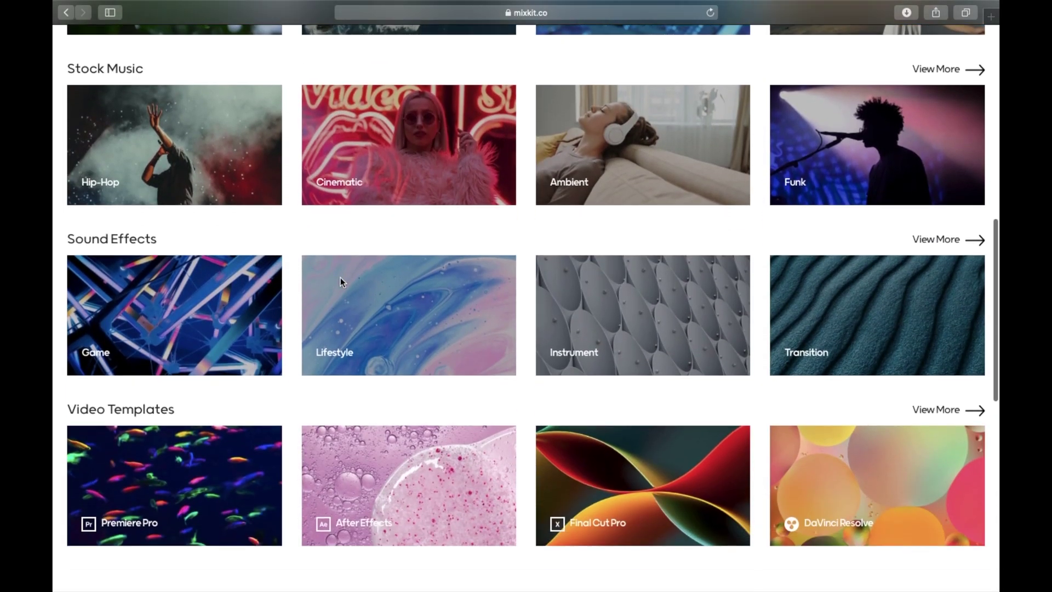
scroll(341, 279, "down", 2)
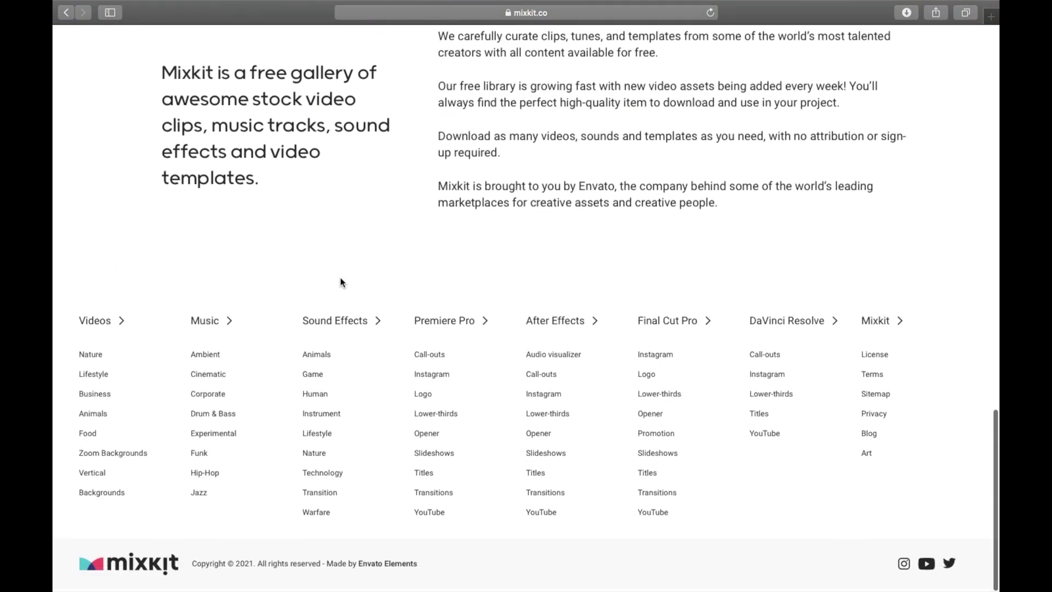
scroll(340, 279, "up", 20)
scroll(341, 282, "up", 2)
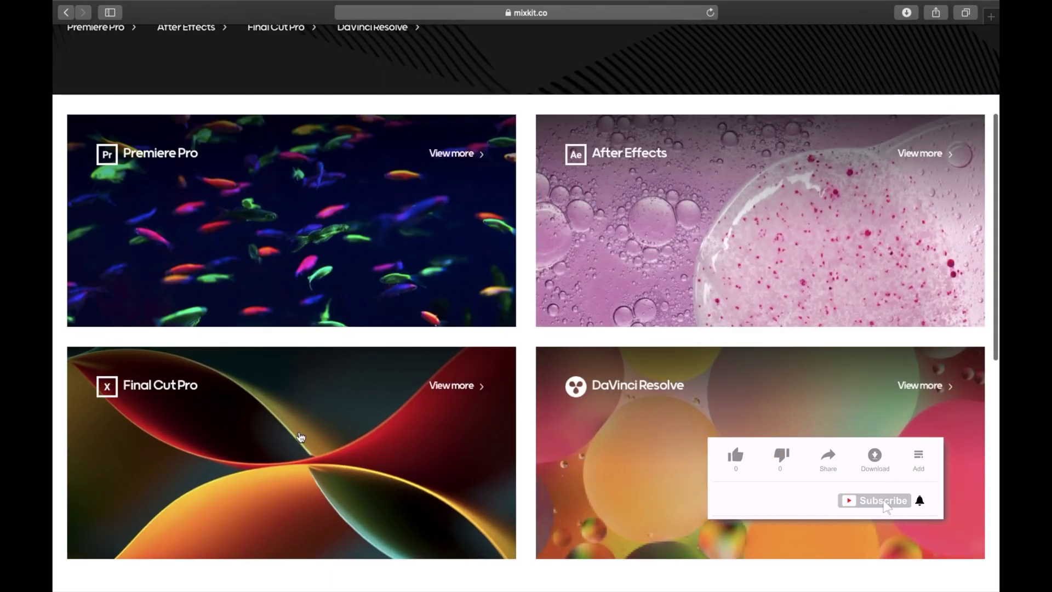
scroll(299, 433, "down", 4)
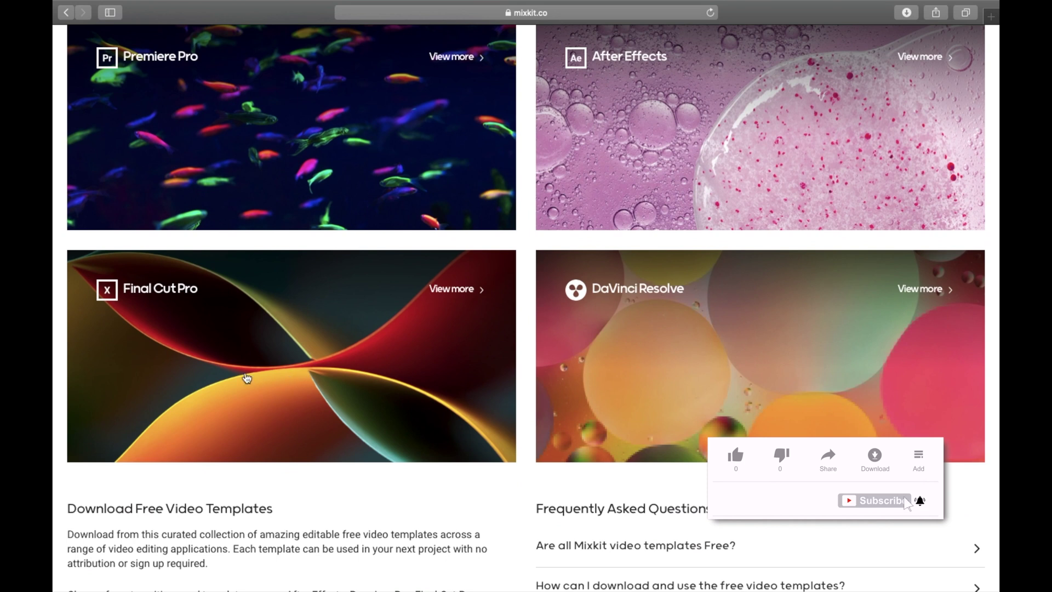
left_click(295, 378)
- Find the Shape Glitch Reveal template among the Final Cut Pro templates and download it
scroll(540, 514, "down", 5)
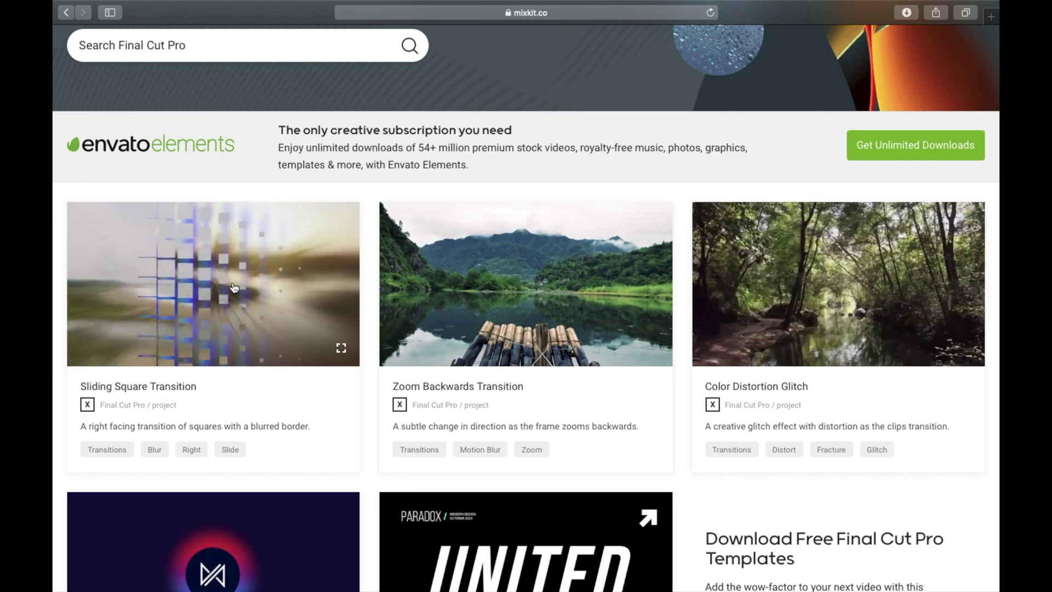
scroll(234, 288, "down", 5)
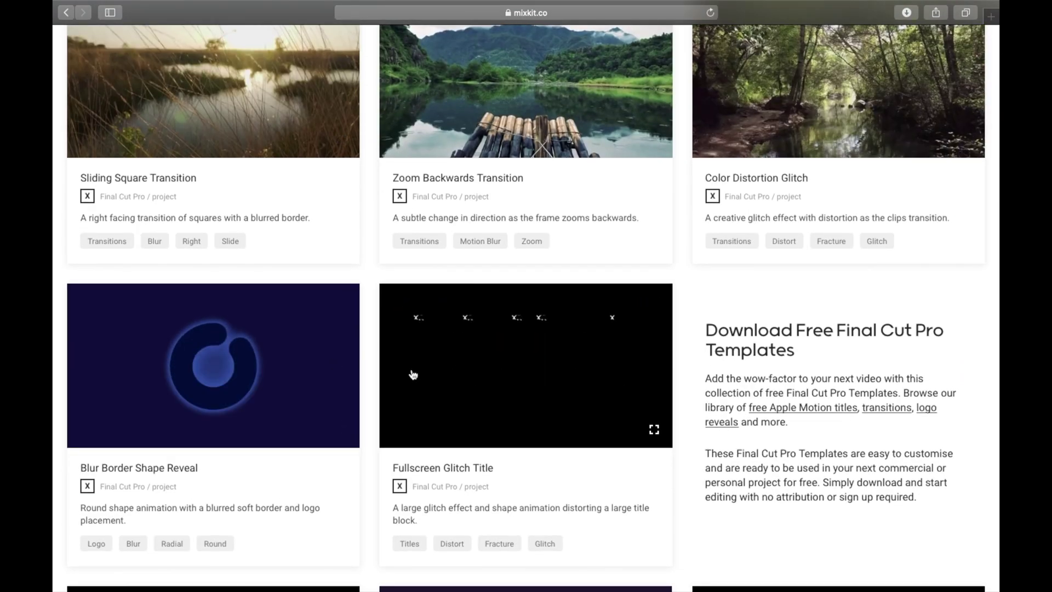
scroll(413, 372, "down", 10)
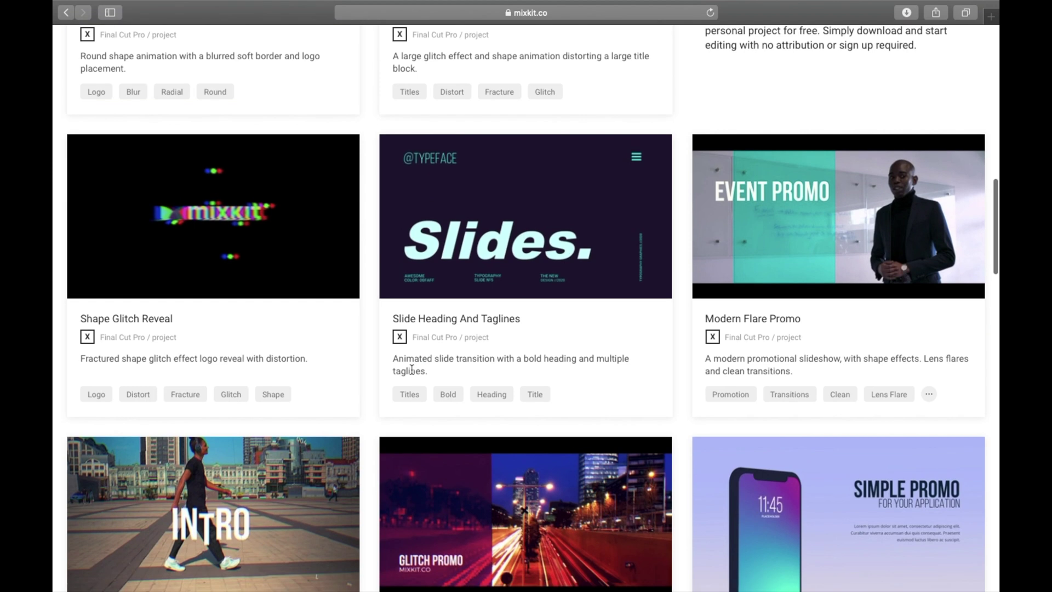
left_click(287, 256)
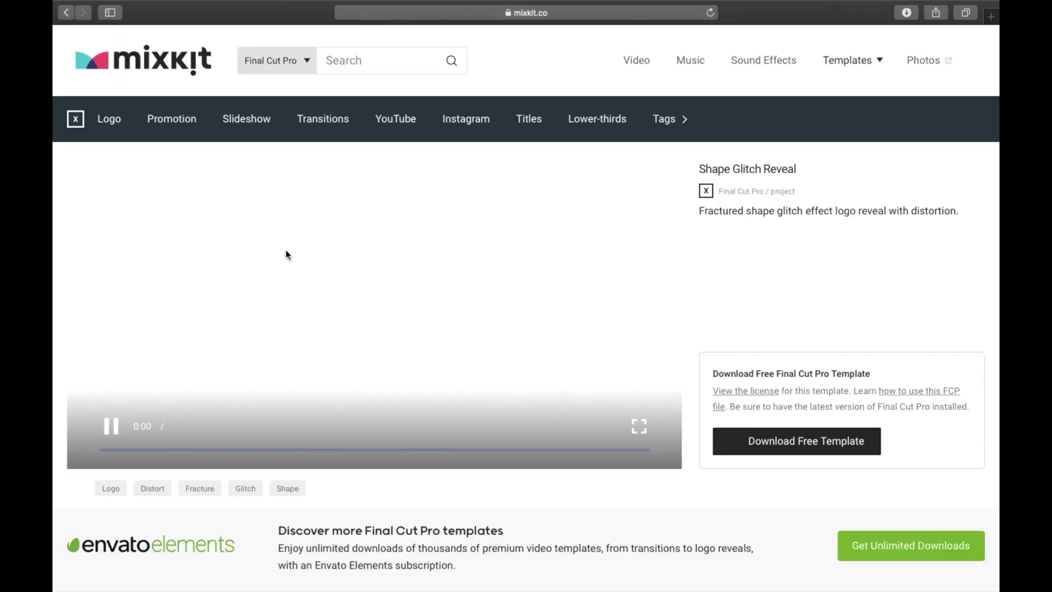
scroll(758, 448, "down", 3)
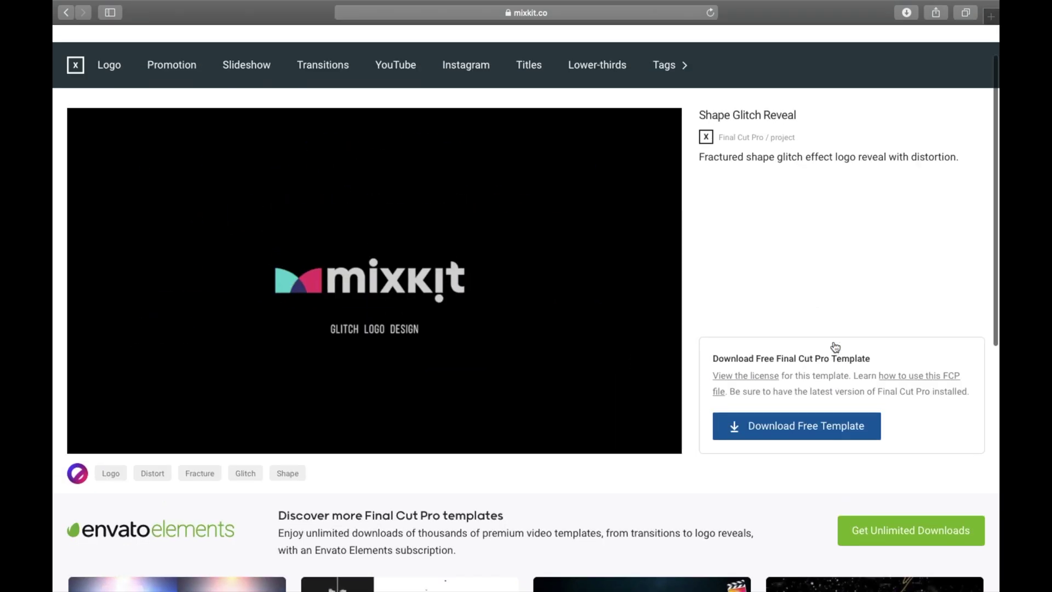
scroll(794, 346, "up", 2)
left_click(797, 434)
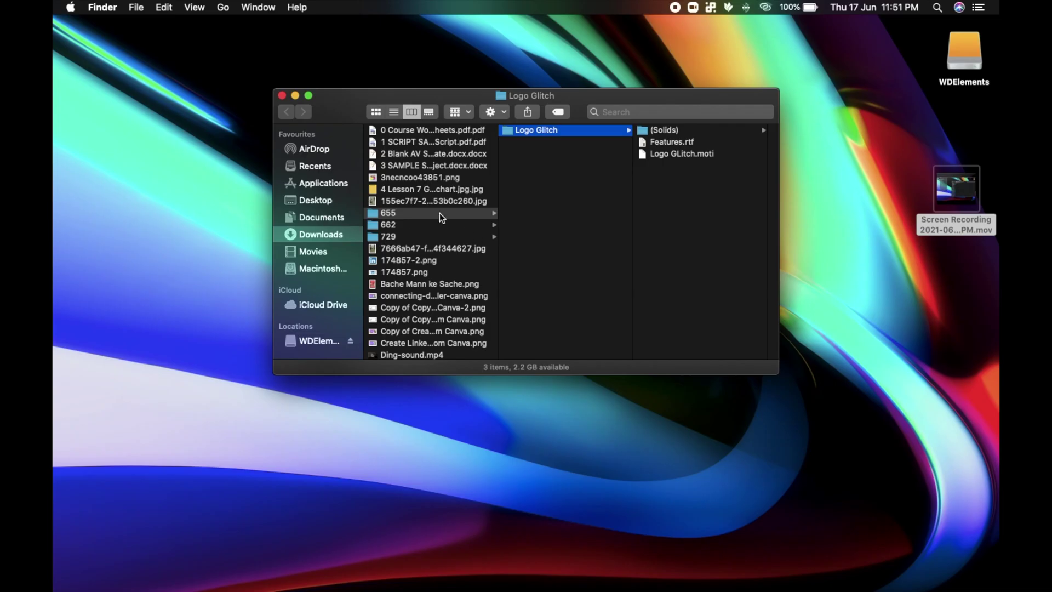
- Rename the downloaded template folder 655 in Downloads as Glitch
right_click(439, 213)
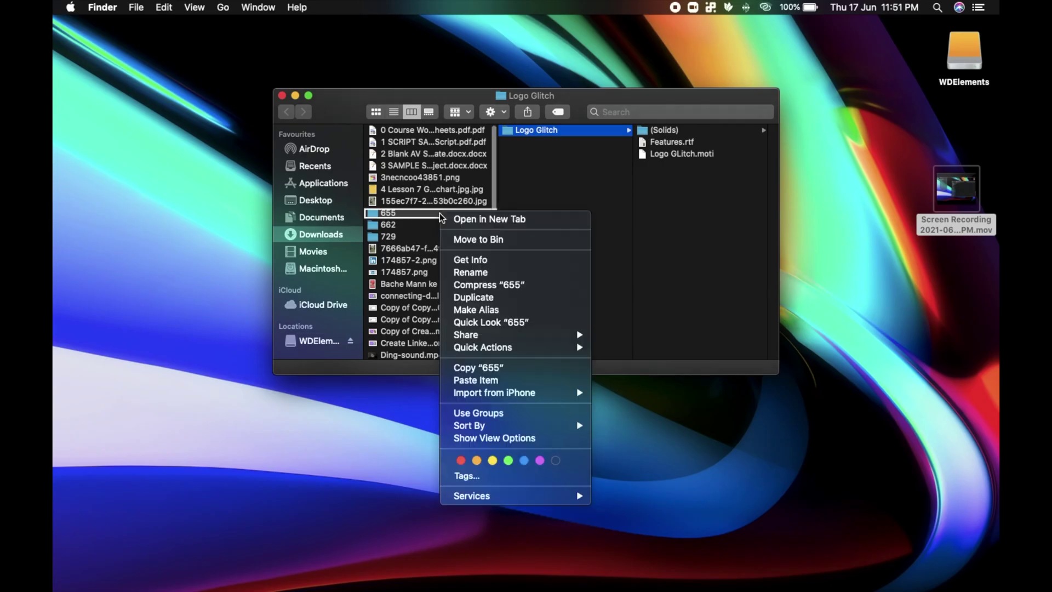
left_click(499, 271)
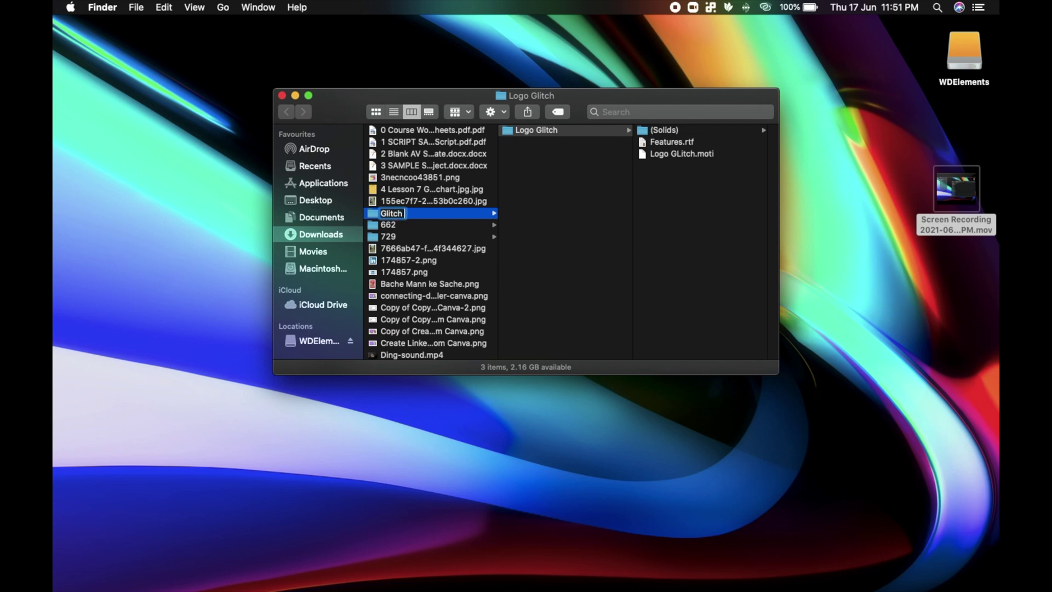
key("Return")
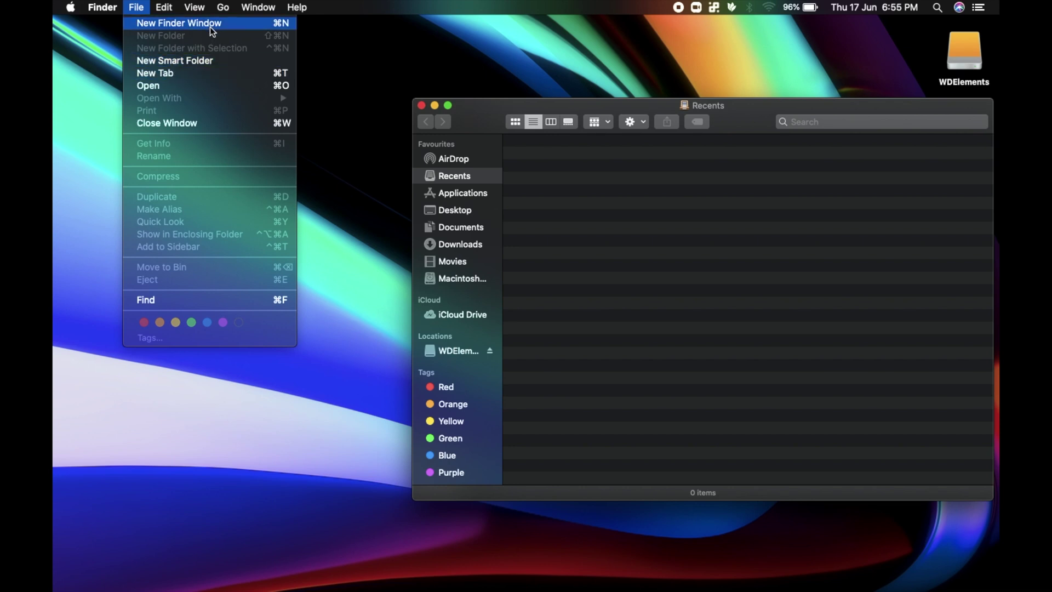
- Open a second Finder window and narrow it so it fits beside the existing window
left_click(210, 23)
left_click_drag(650, 283, 419, 236)
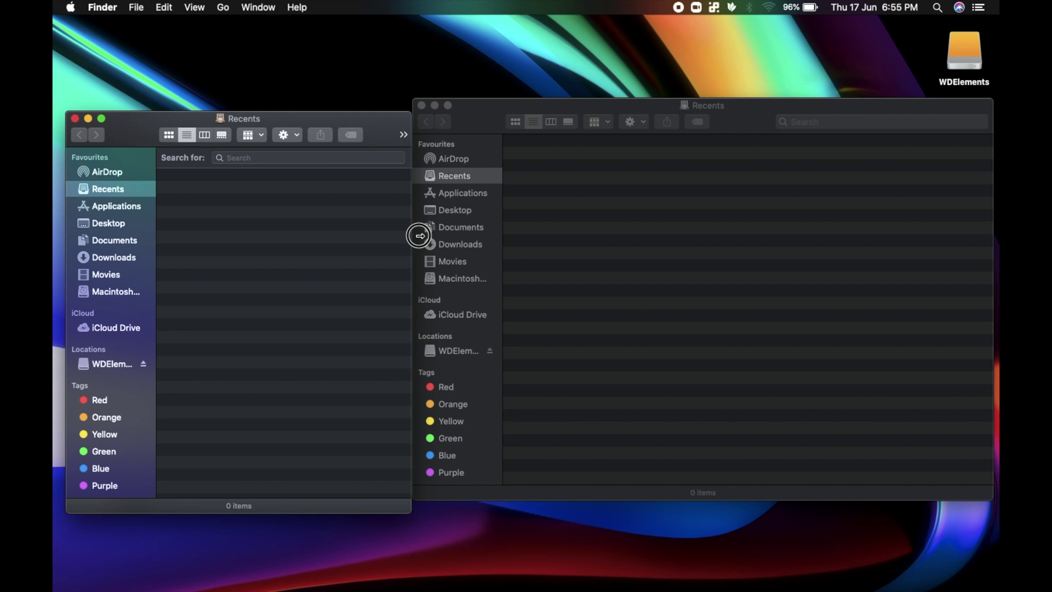
left_click(699, 288)
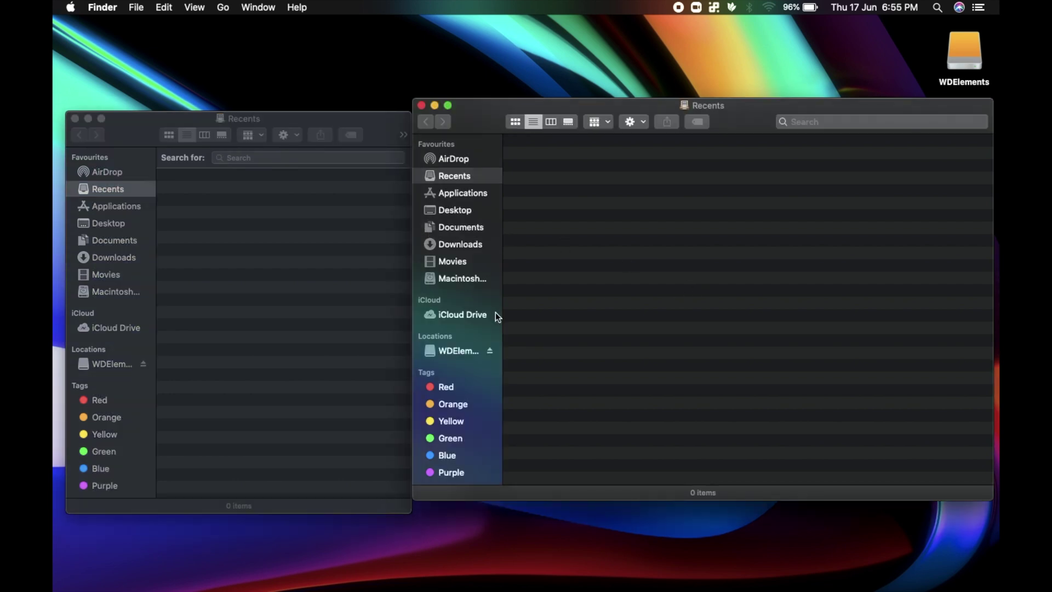
- Look inside the Motion Templates folder in Movies and check that folder's info for the .localized name extension
left_click(476, 259)
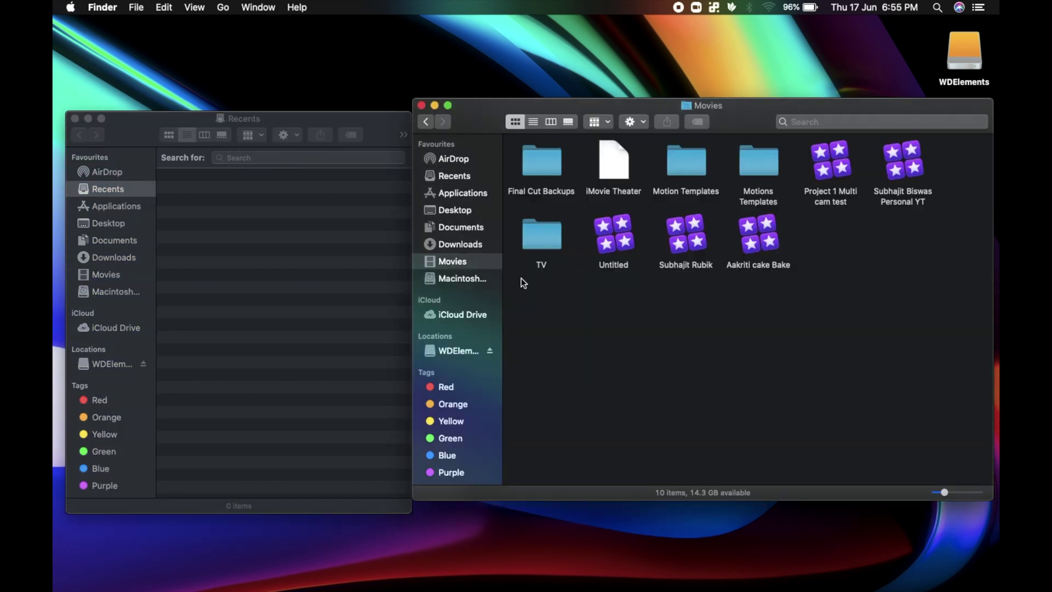
double_click(693, 175)
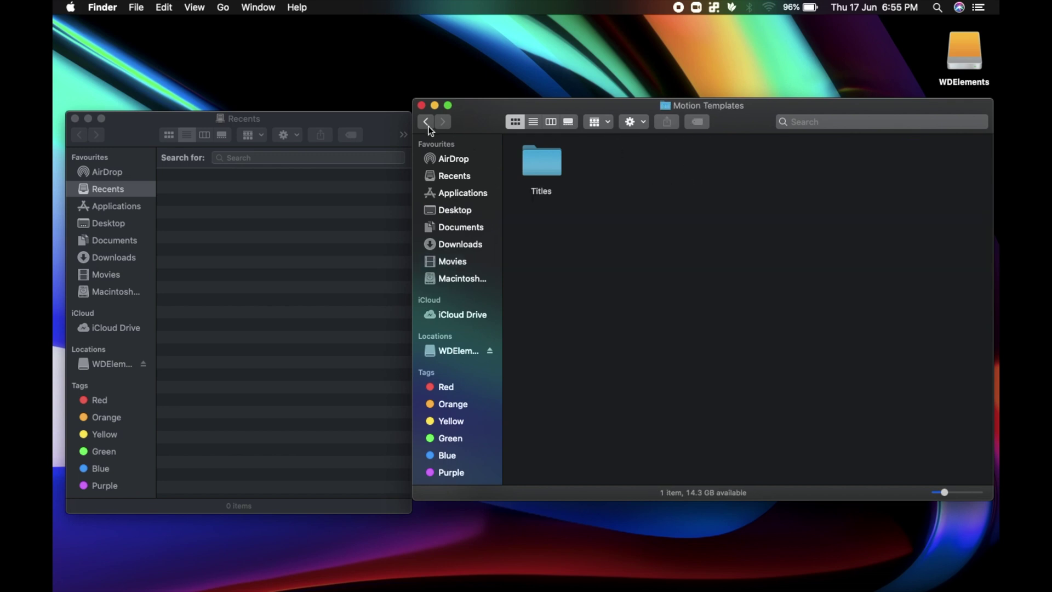
left_click(429, 126)
left_click(694, 174)
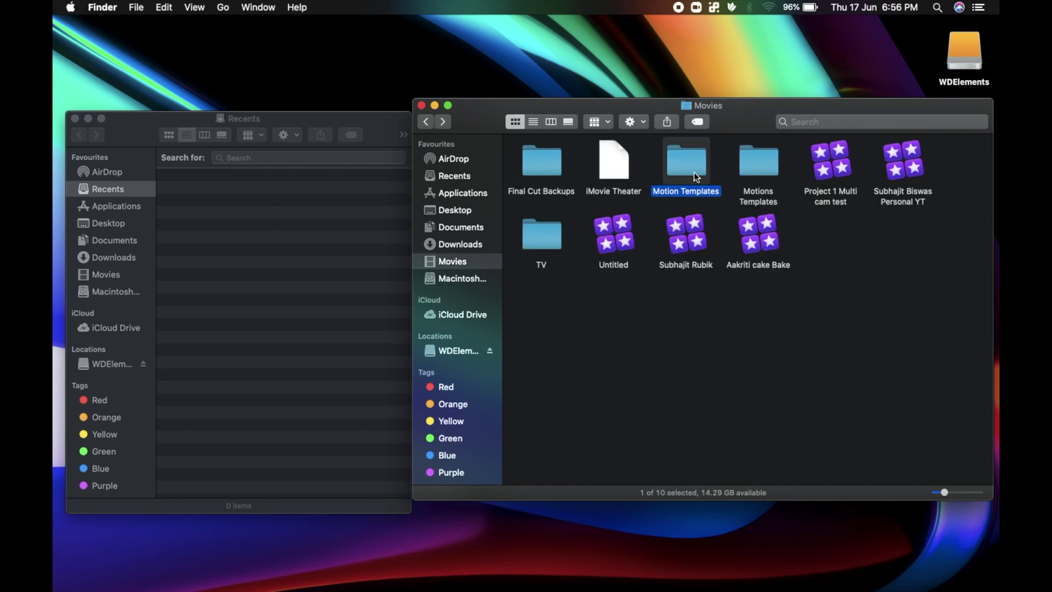
right_click(694, 174)
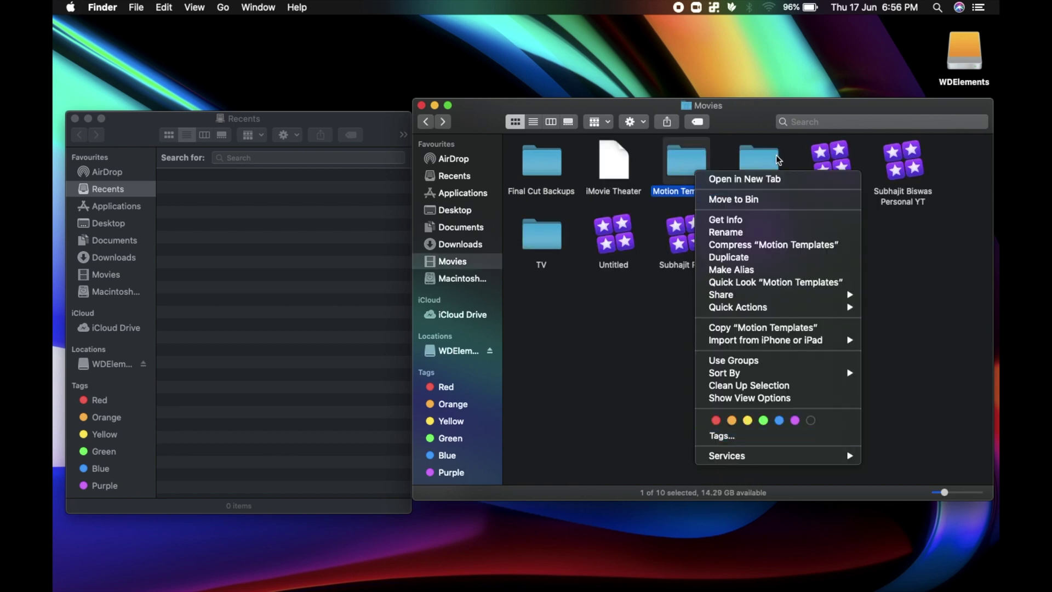
left_click(767, 222)
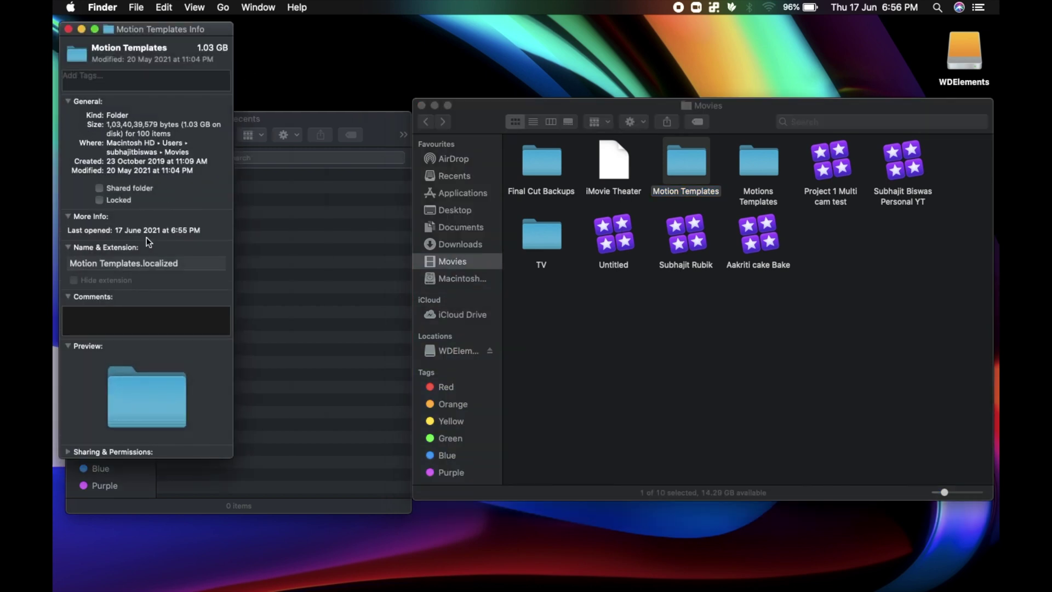
double_click(137, 262)
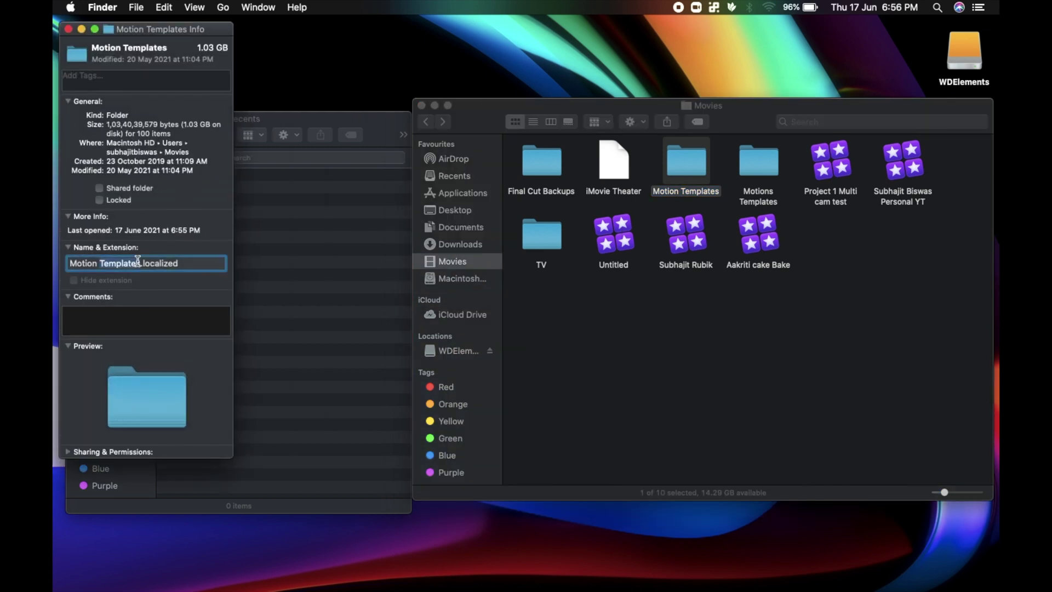
double_click(167, 262)
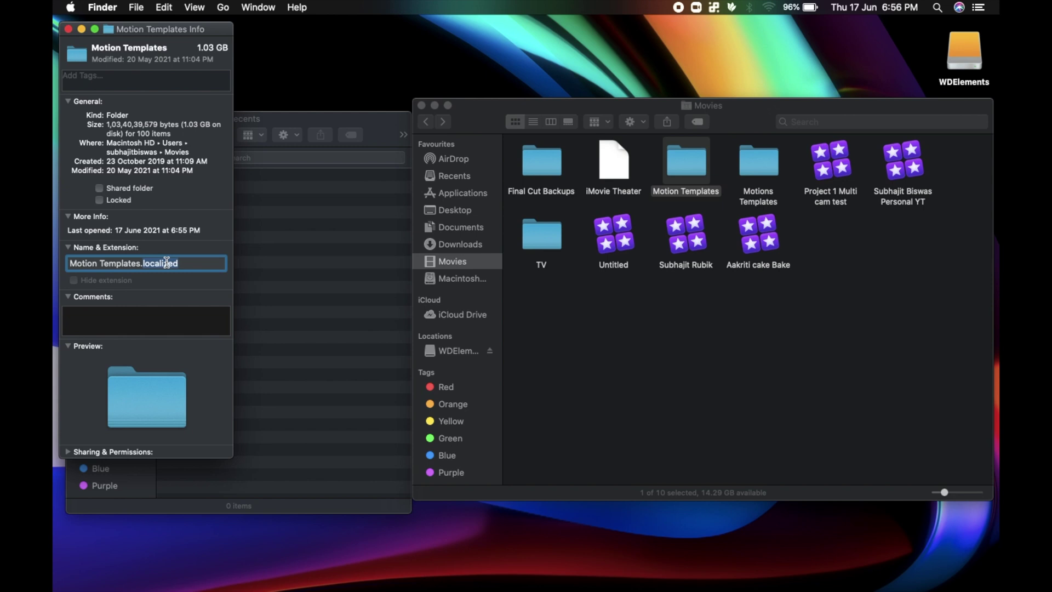
left_click(68, 29)
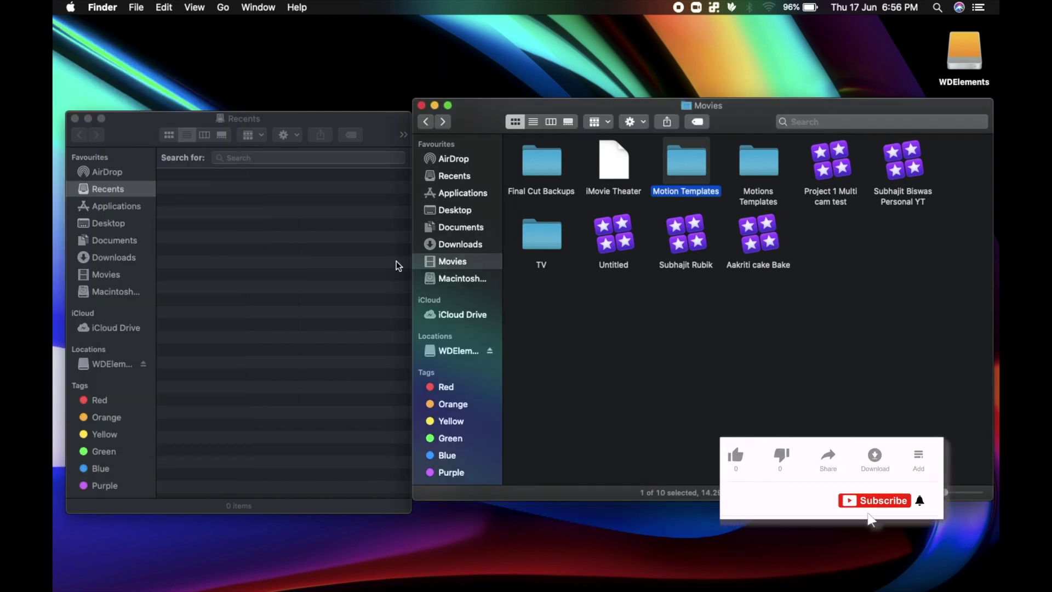
- Check the info of the Titles folder inside Motion Templates and open that folder to see its template folders
double_click(684, 167)
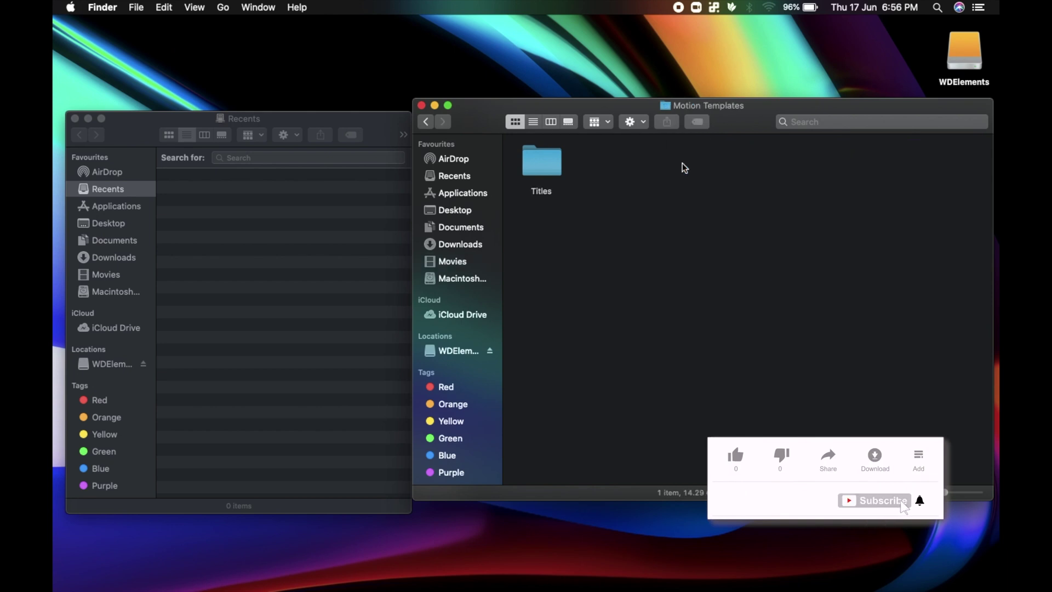
left_click(550, 169)
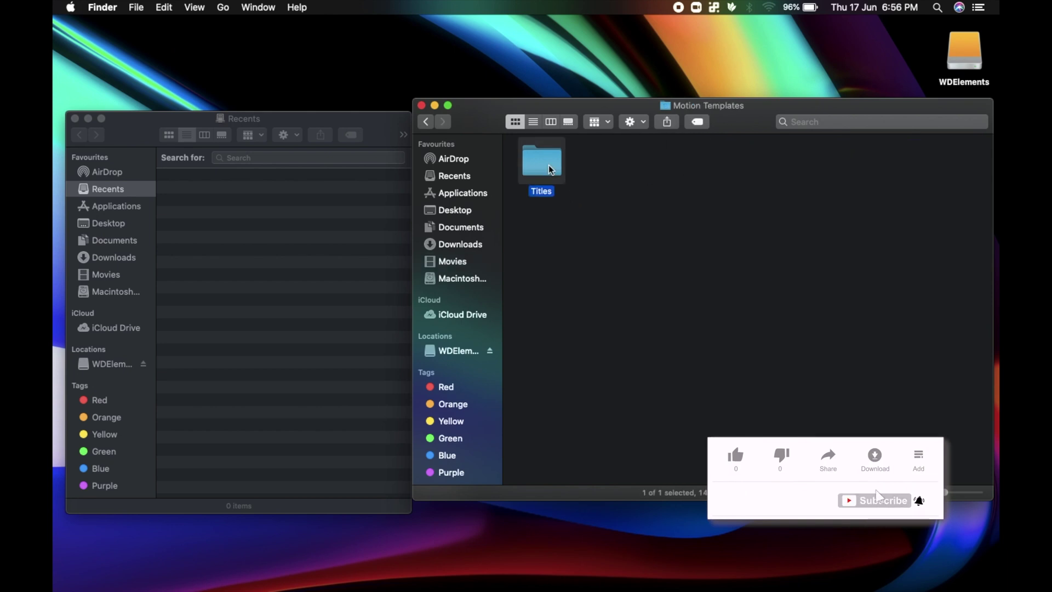
right_click(551, 169)
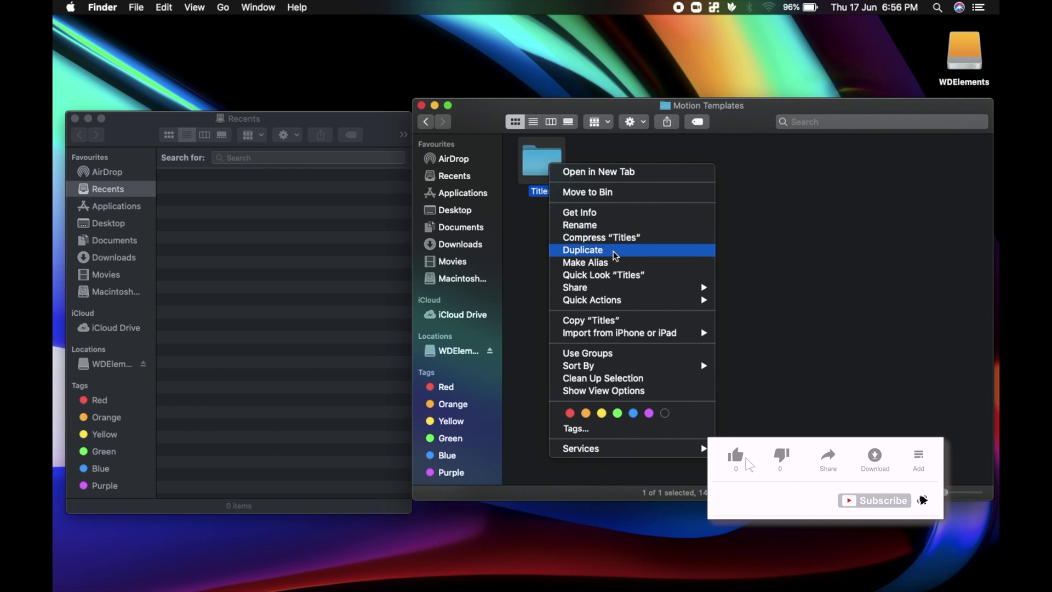
left_click(623, 213)
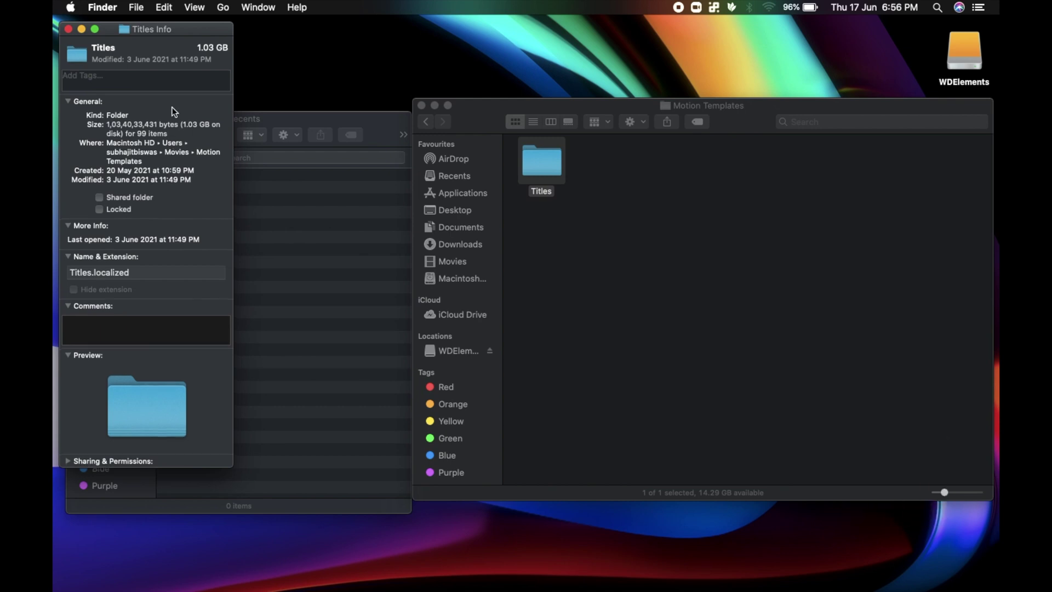
left_click(68, 29)
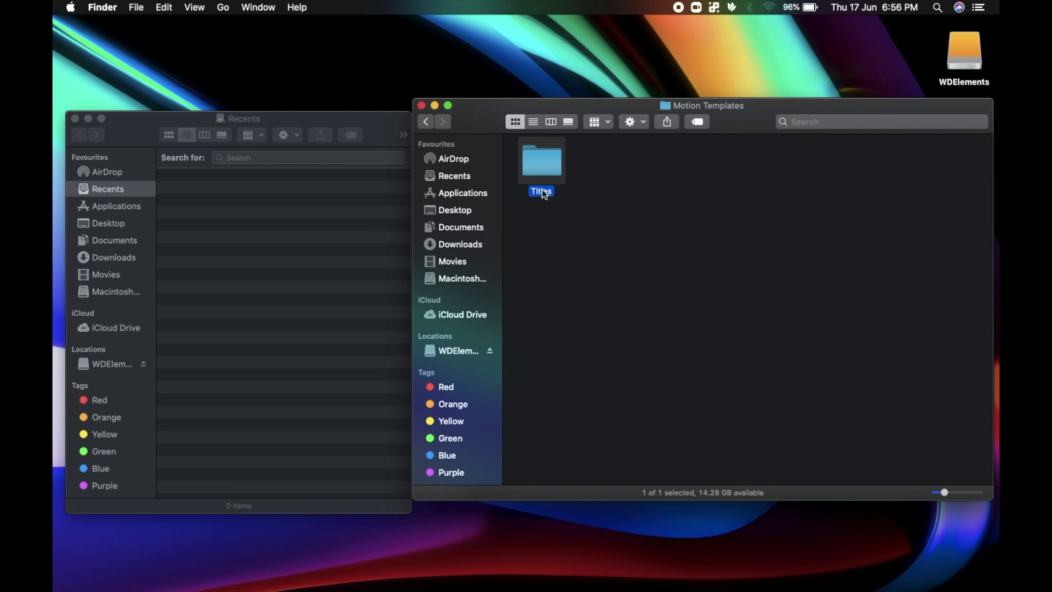
double_click(554, 168)
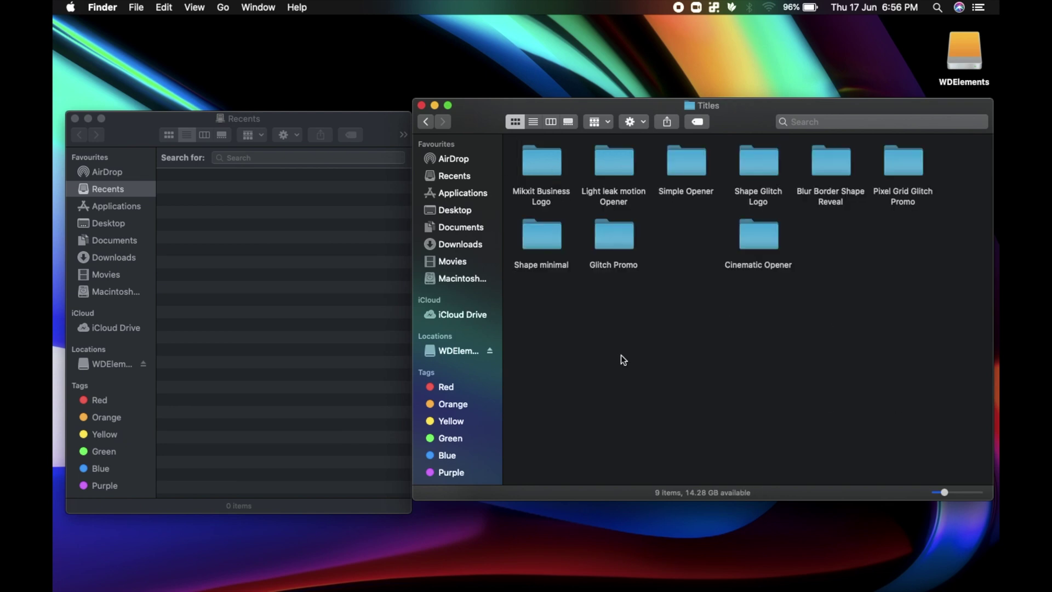
left_click(739, 330)
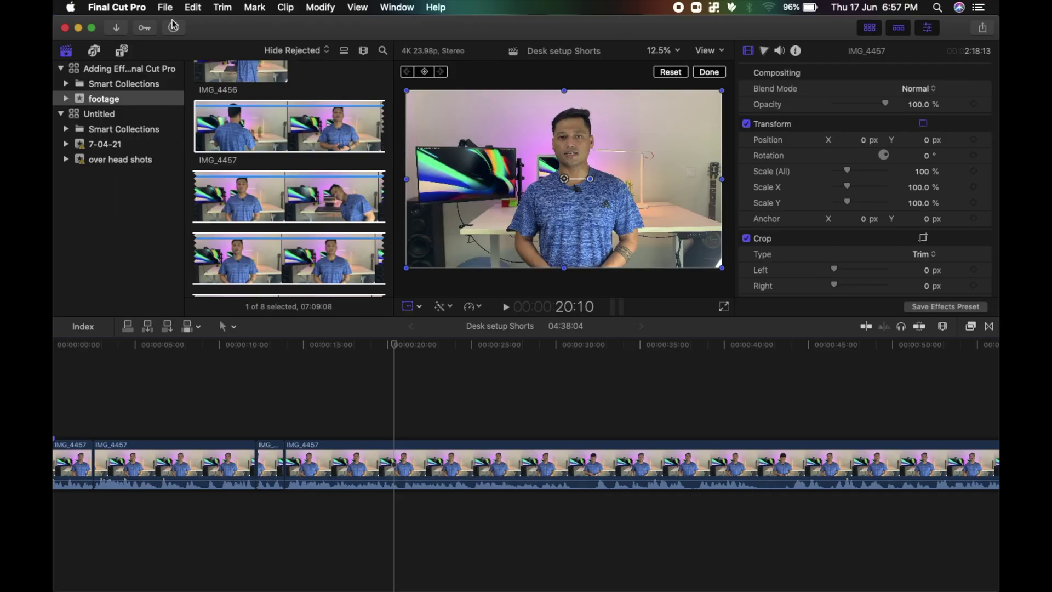
left_click(165, 8)
mouse_move(197, 11)
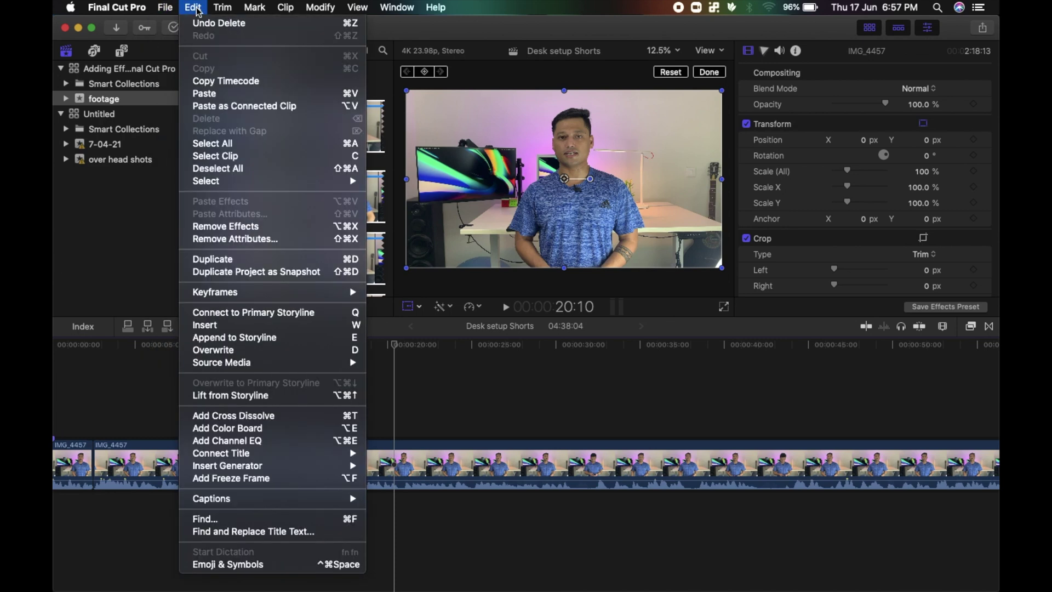
left_click(155, 52)
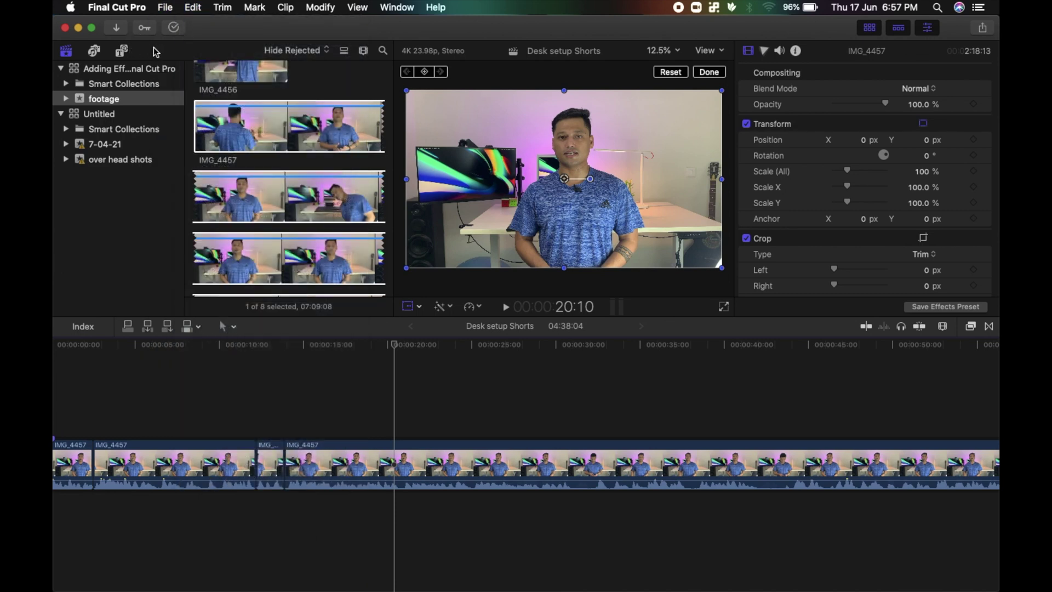
- Display the installed titles and generators and look through the title categories for the installed template folders
left_click(121, 51)
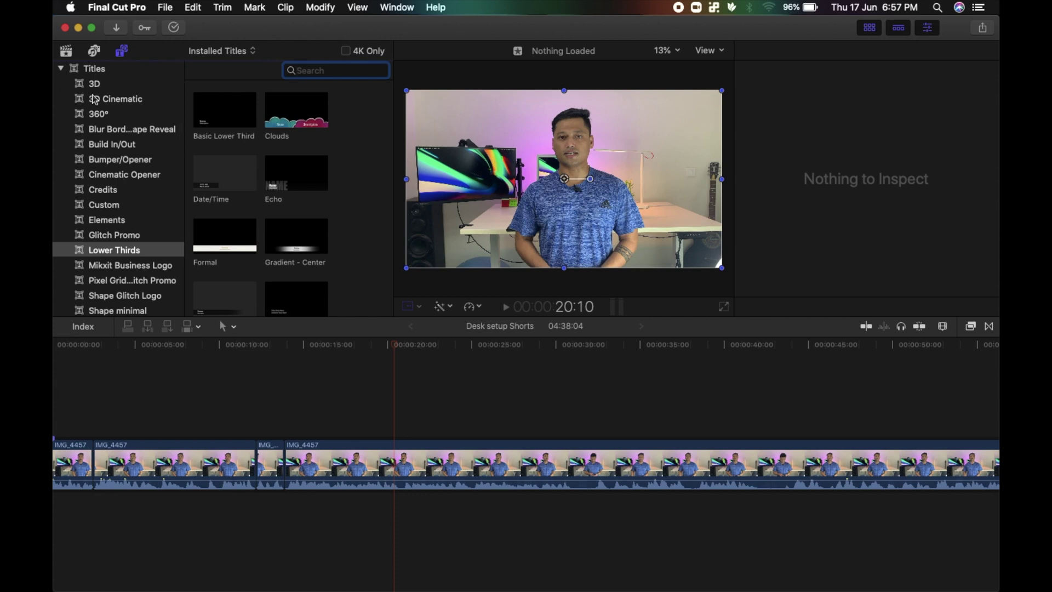
scroll(94, 100, "down", 1)
scroll(94, 99, "up", 1)
scroll(97, 130, "down", 5)
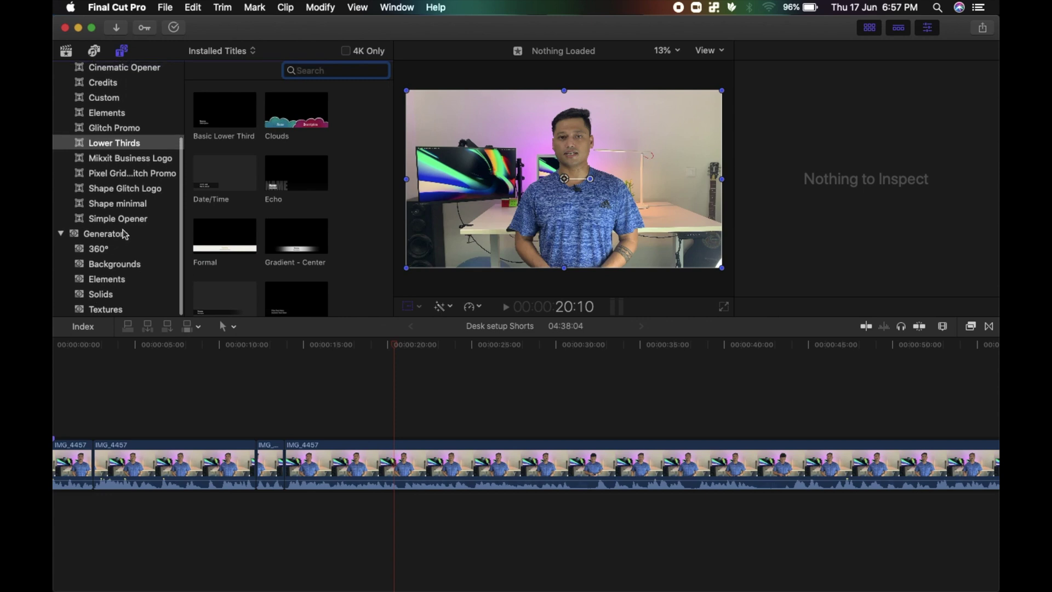
- Look through the templates in the installed title categories between Simple Opener and Mikxit Business Logo
left_click(129, 218)
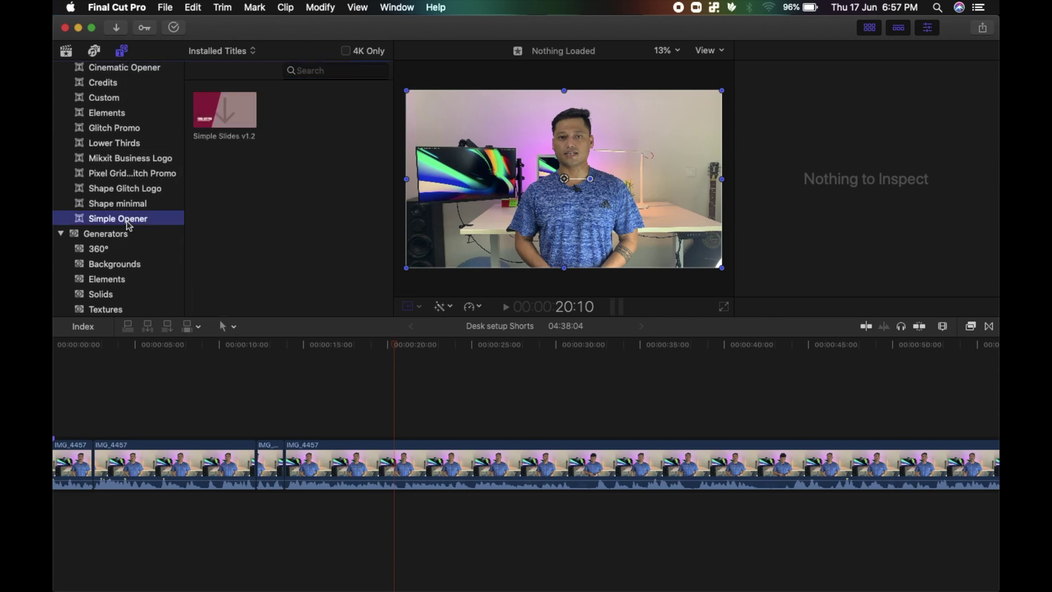
key("Up")
key("Up")
key("Up")
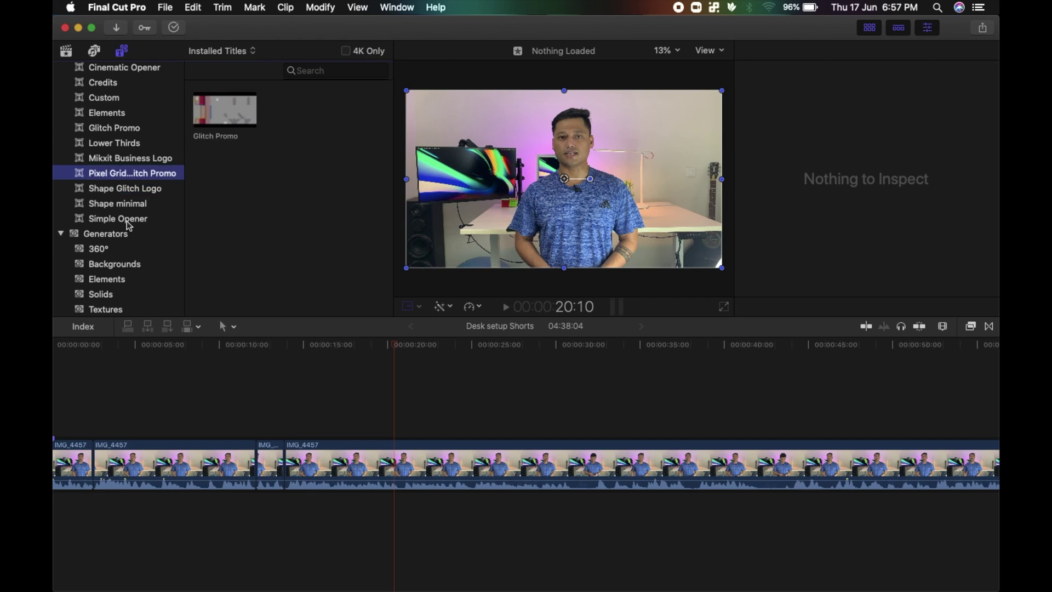
key("Up")
key("Down")
key("Down")
key("Down")
key("Down")
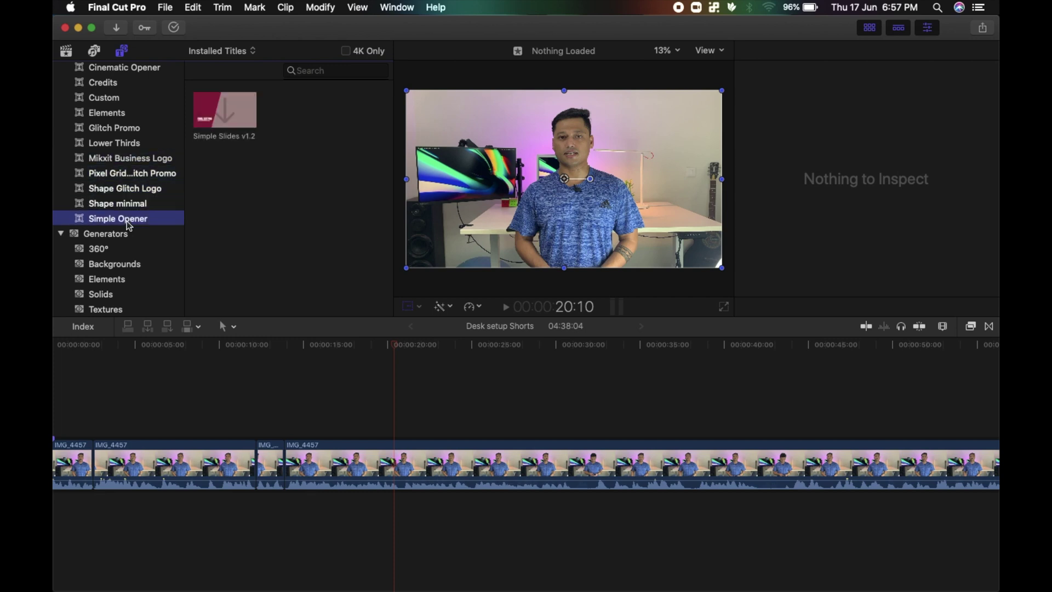
- Add the Logo GLitch title from the Shape minimal category to the timeline, just after the end of the last clip
key("Up")
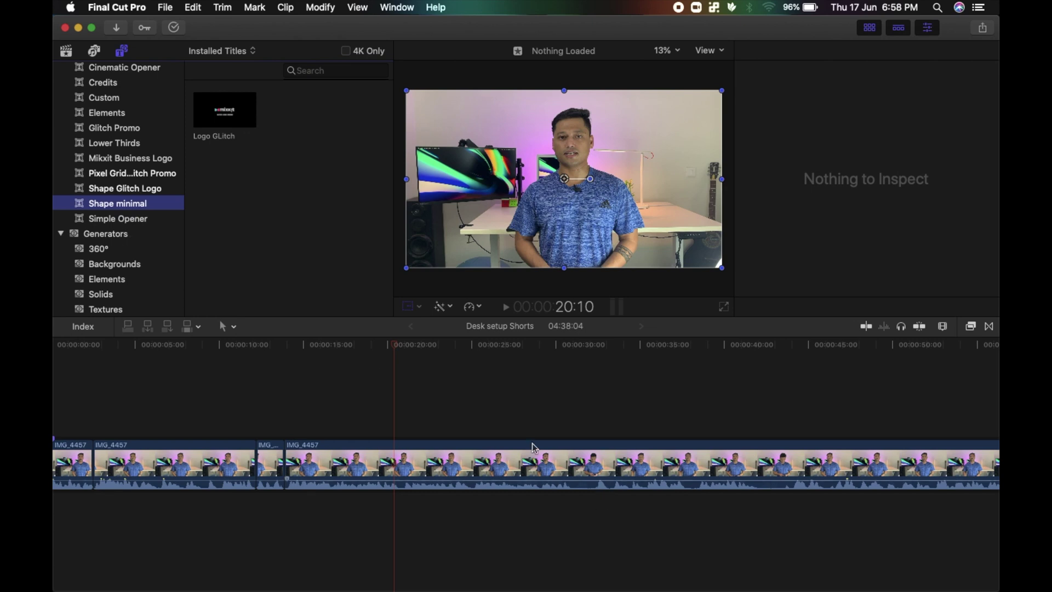
scroll(536, 446, "right", 10)
scroll(535, 448, "right", 15)
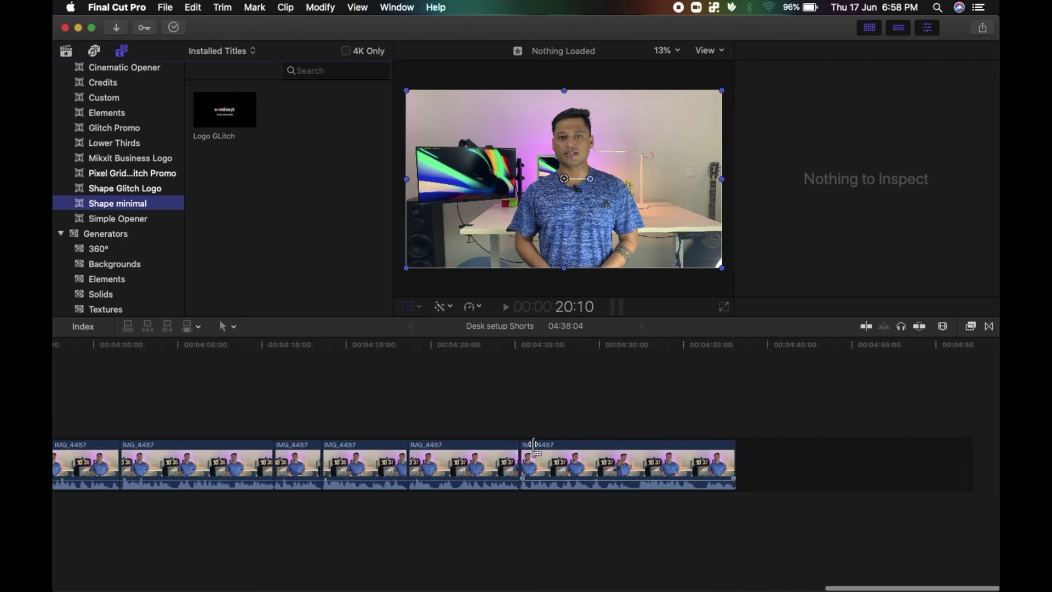
left_click(790, 464)
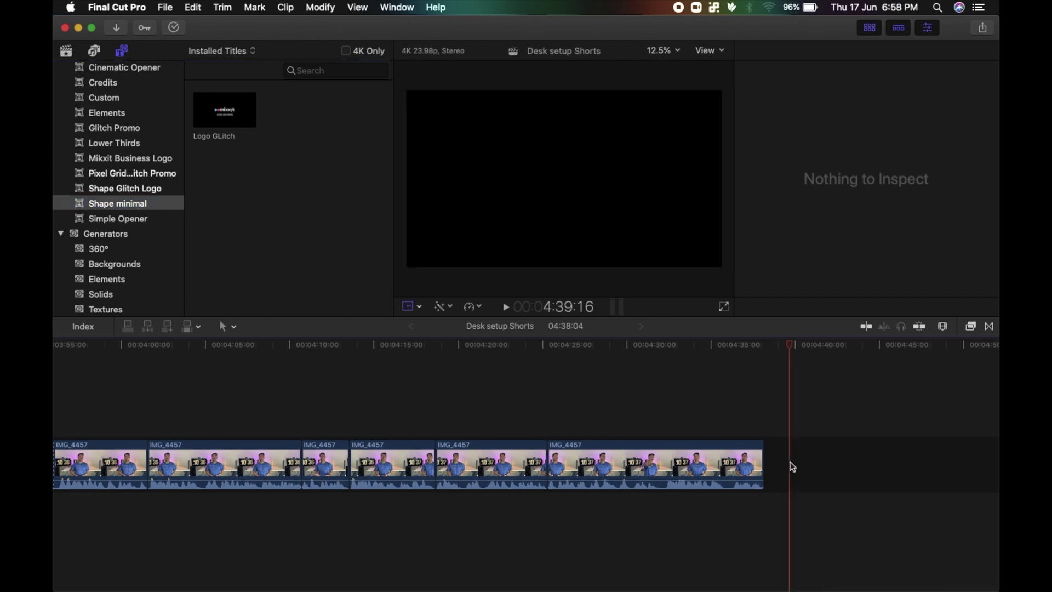
left_click(208, 134)
left_click_drag(219, 123, 802, 464)
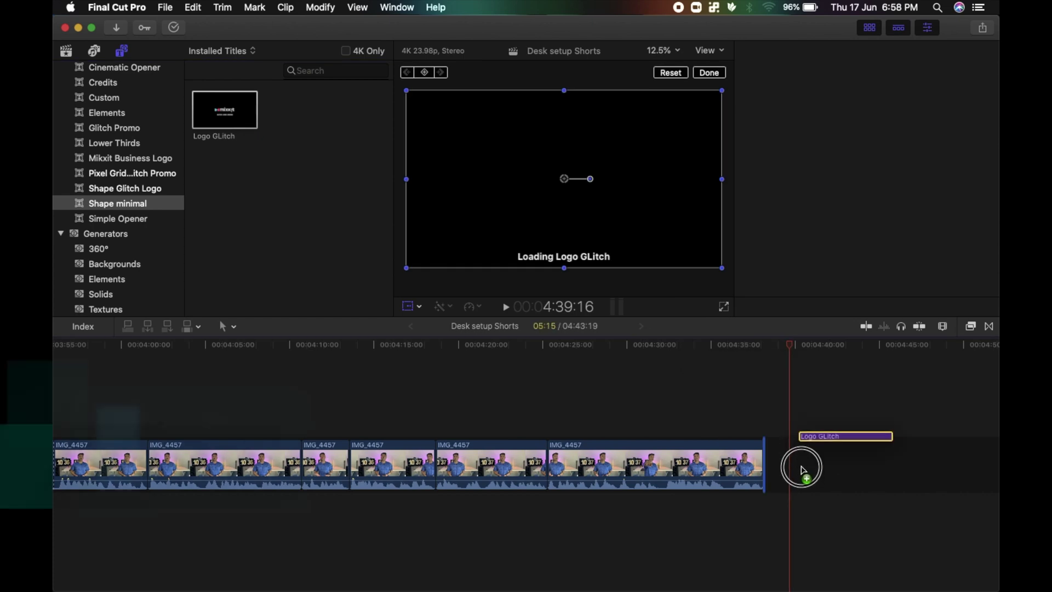